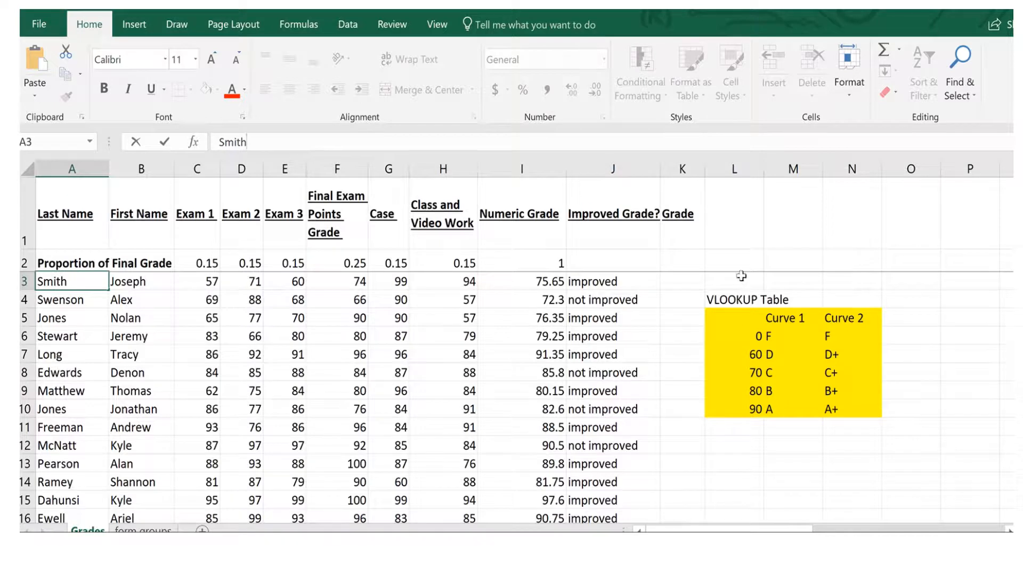
Start a VLOOKUP function in cell K3 and open its function arguments dialog, placed below row 3
click(817, 442)
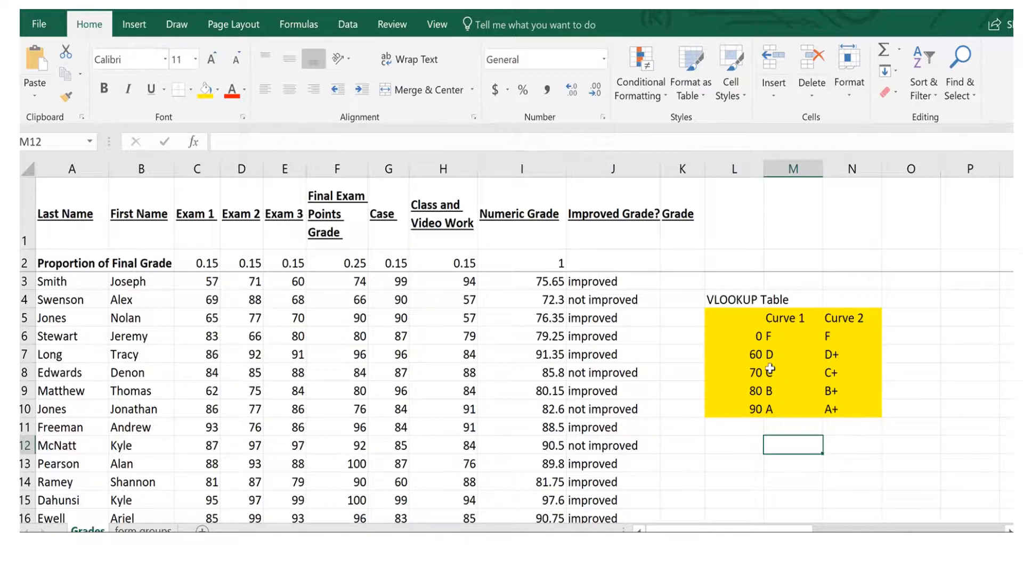
click(683, 281)
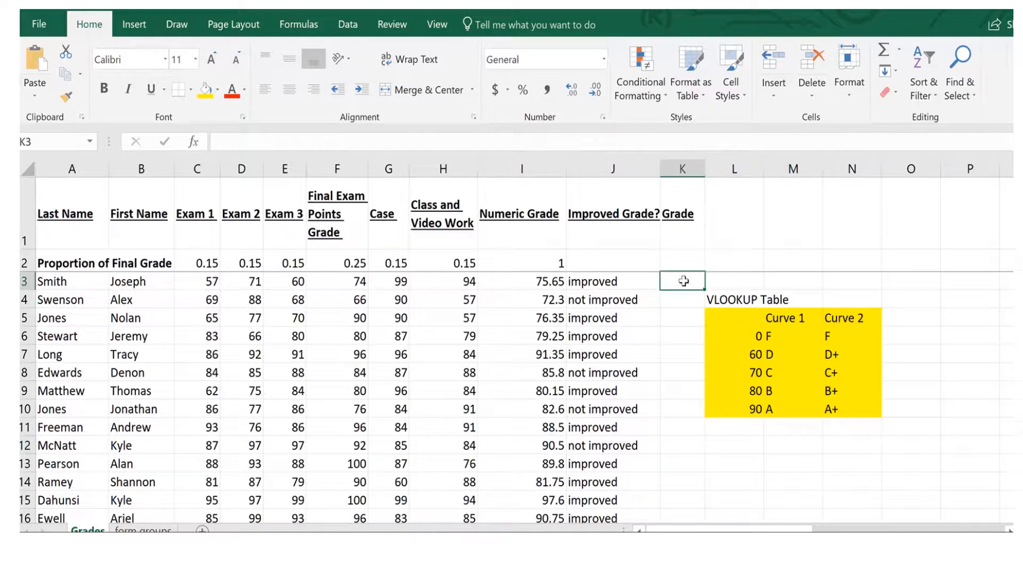
text(=)
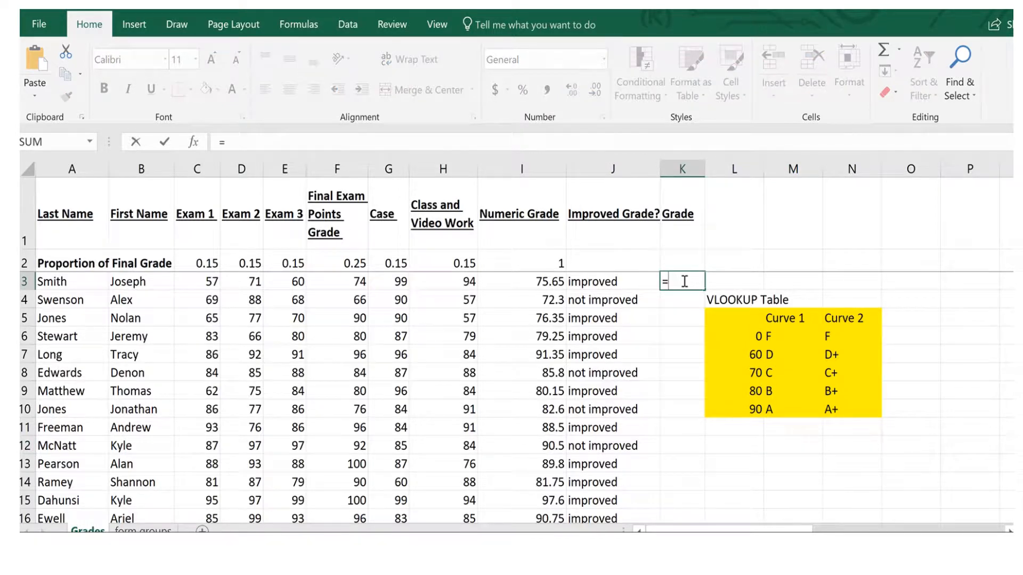
text(vloo)
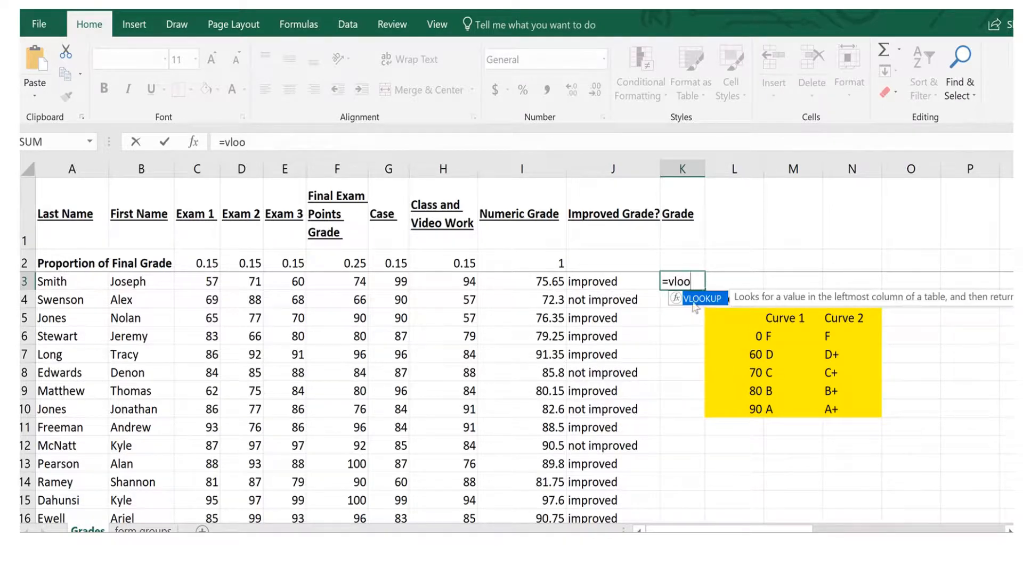
double_click(692, 300)
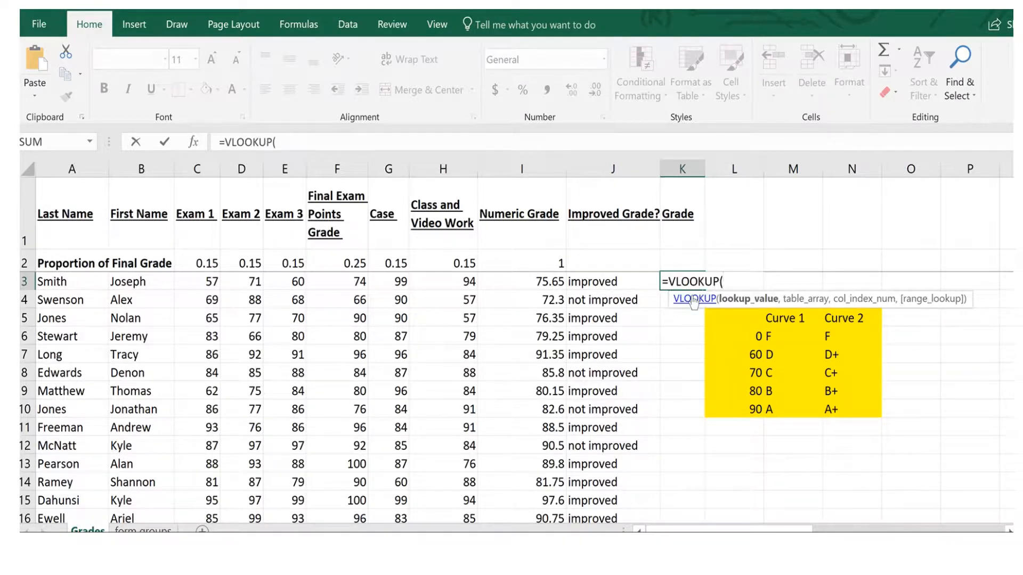
click(193, 143)
drag(611, 265, 227, 198)
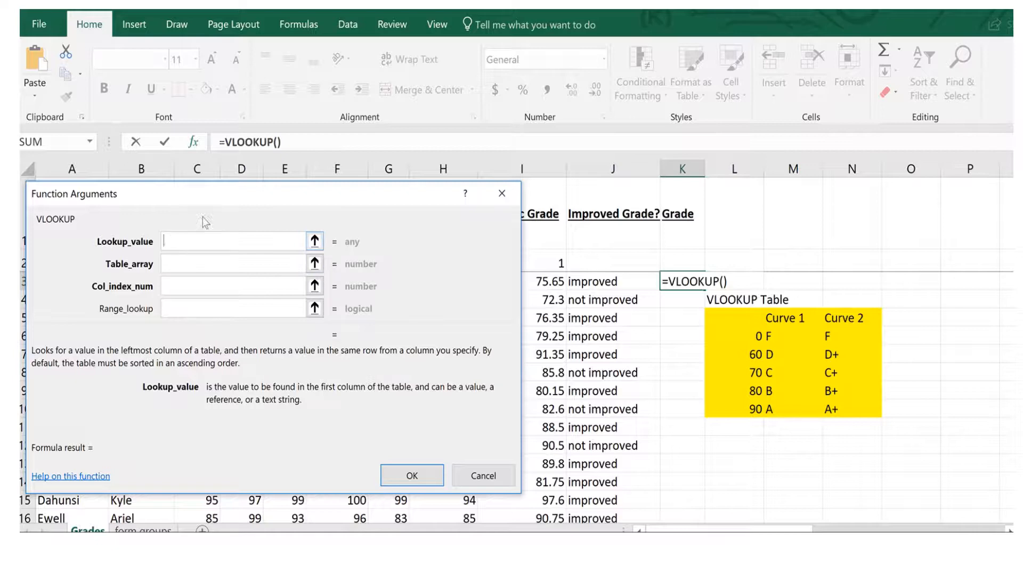
drag(279, 190, 284, 229)
drag(299, 276, 294, 300)
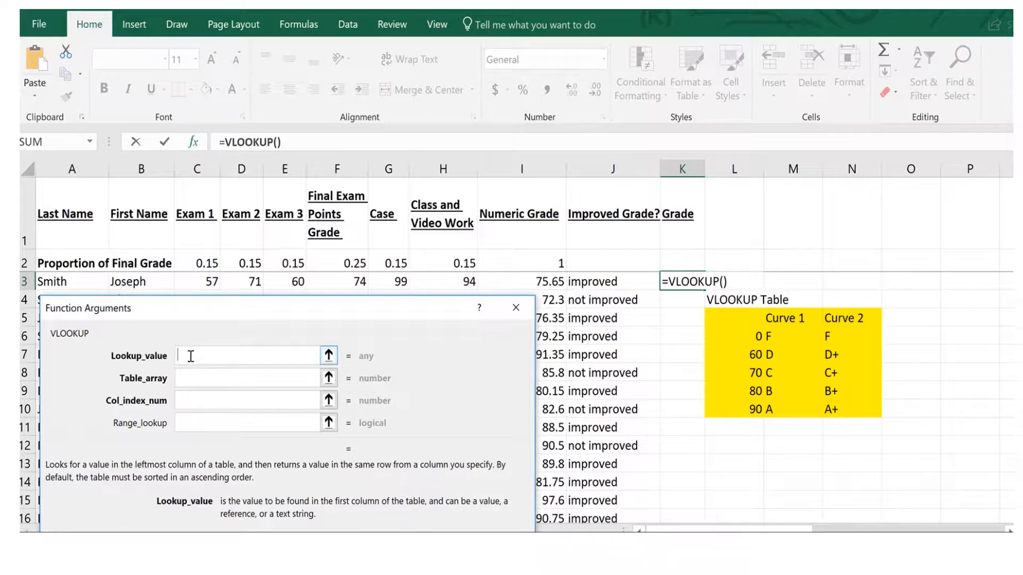
Set the VLOOKUP's lookup value to I3 and its table array to L6:N10
click(549, 281)
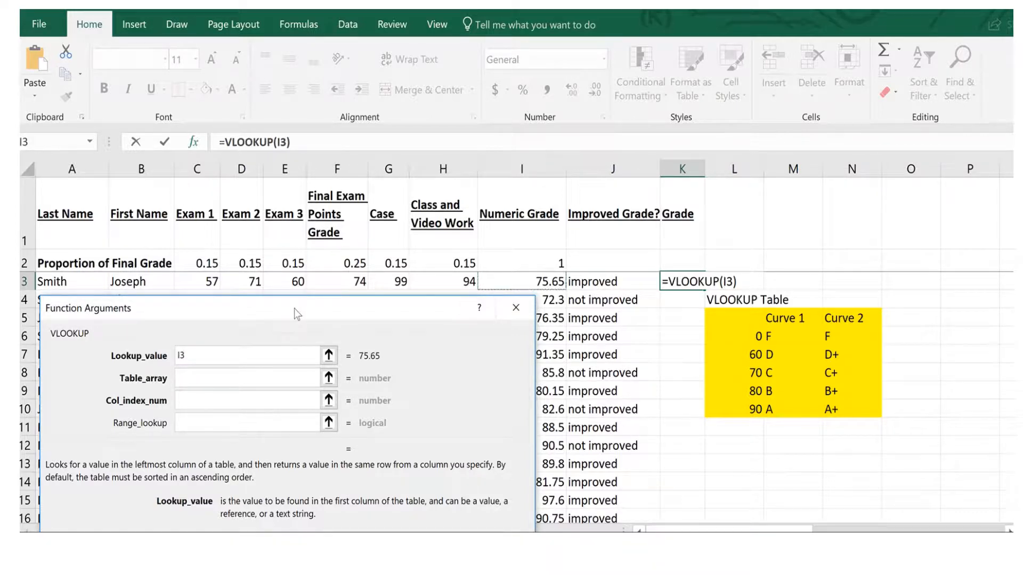
click(181, 376)
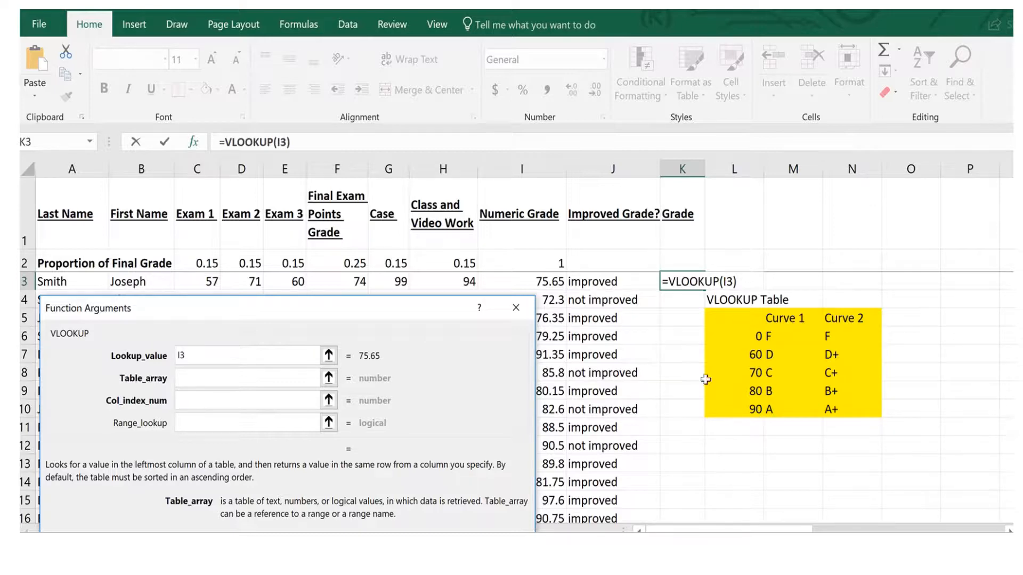
click(729, 336)
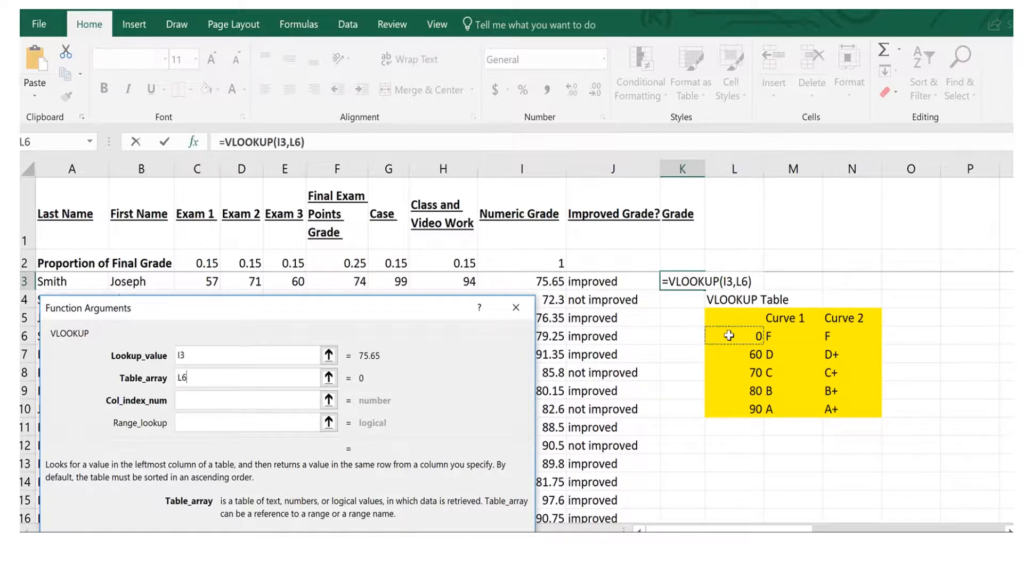
drag(729, 336, 853, 406)
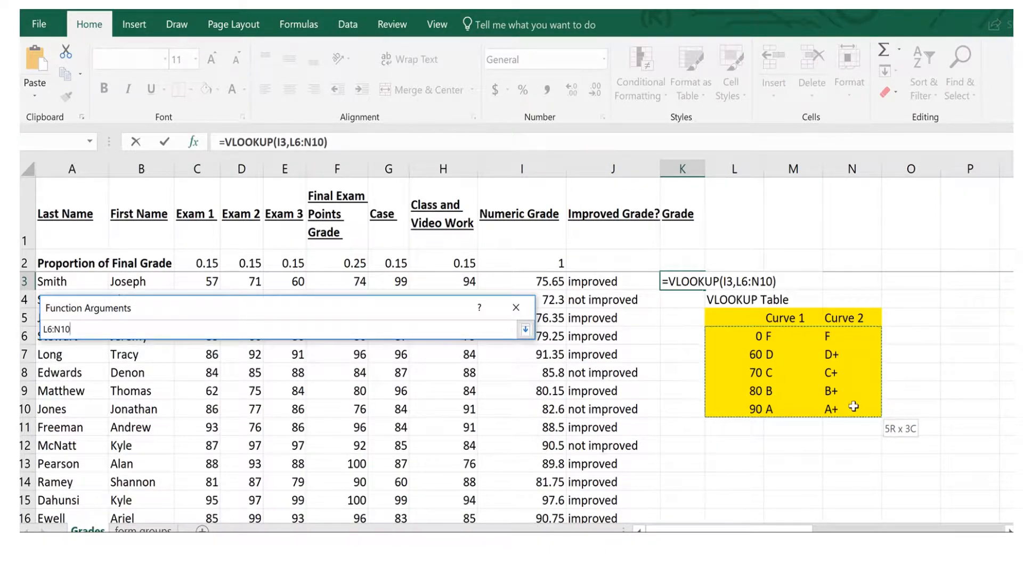
drag(854, 407, 853, 406)
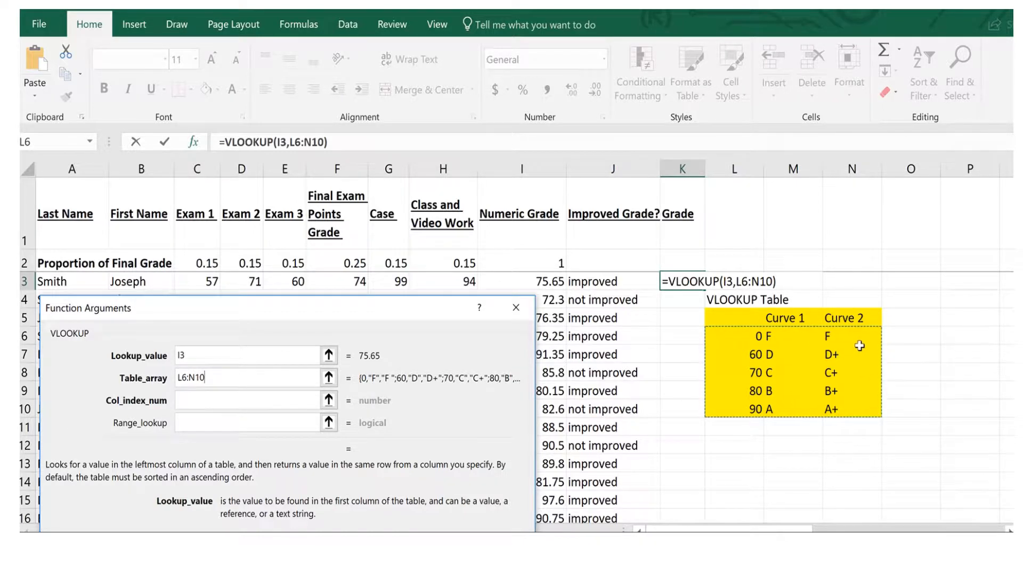
Set the column index number to 2, leave the range lookup empty, and finish the VLOOKUP formula in K3
click(182, 399)
click(183, 400)
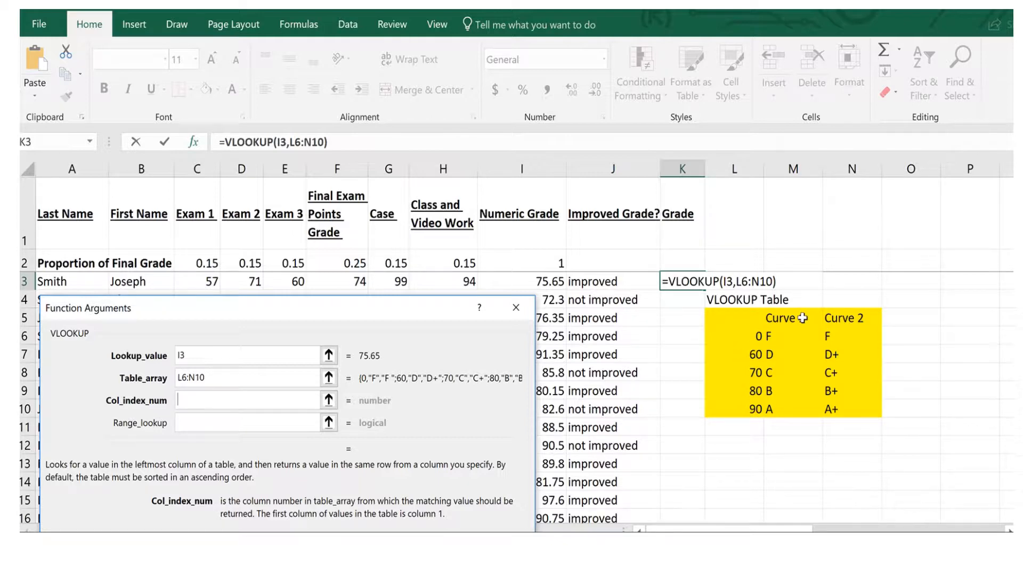
text(2)
click(183, 422)
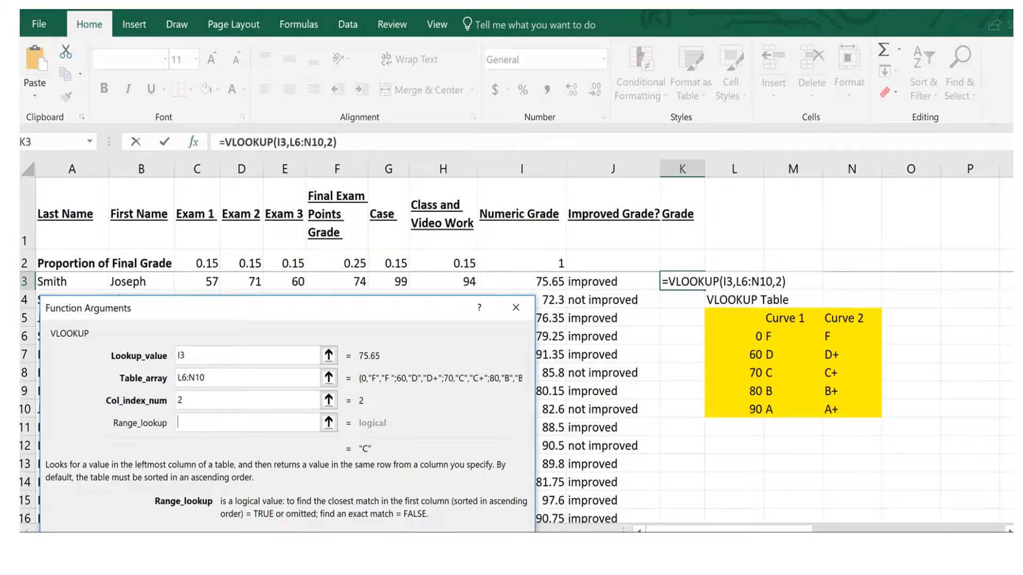
key(Return)
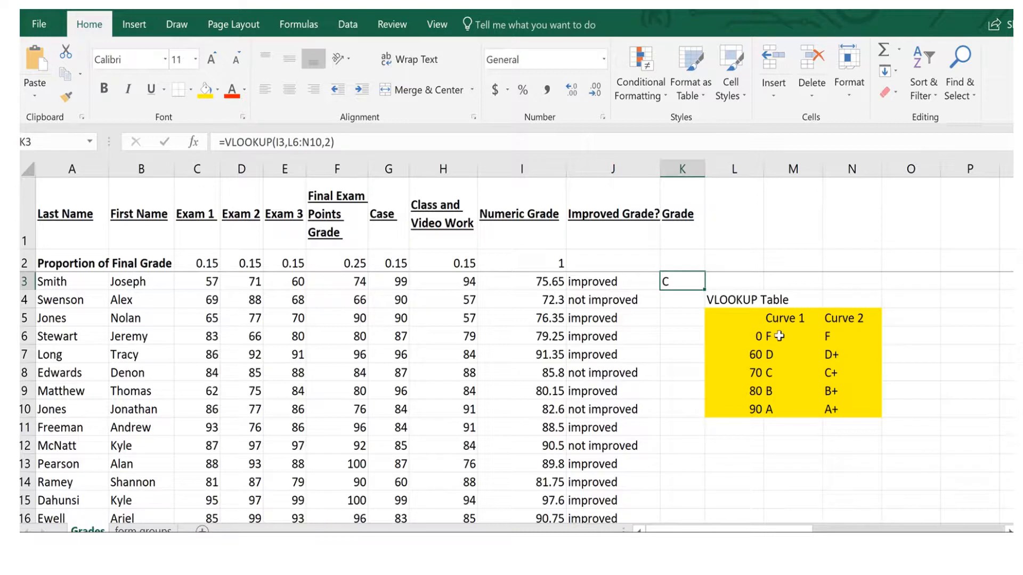
Examine the score thresholds and their matching Curve 1 letter grades in the VLOOKUP table
click(756, 355)
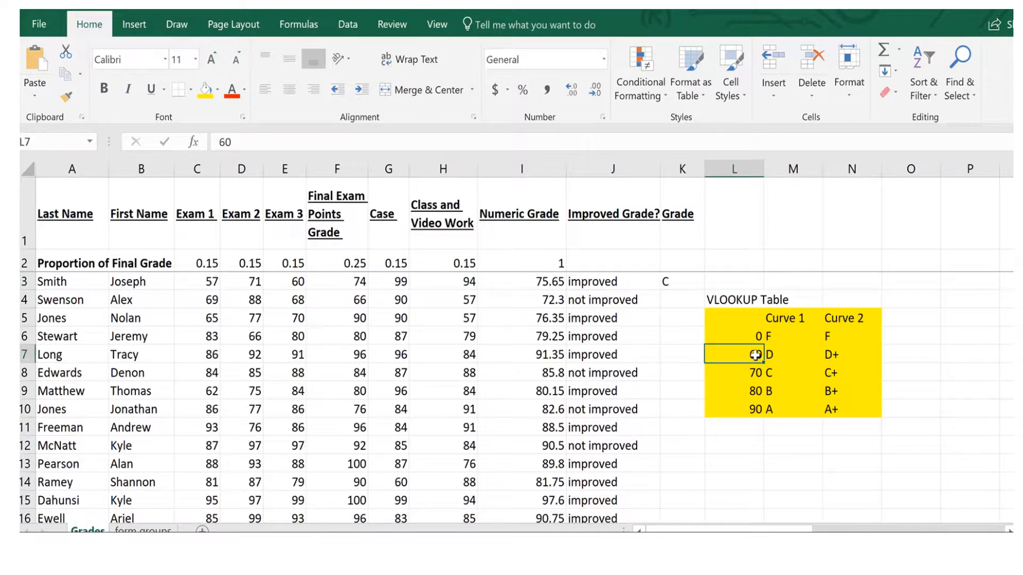
click(788, 355)
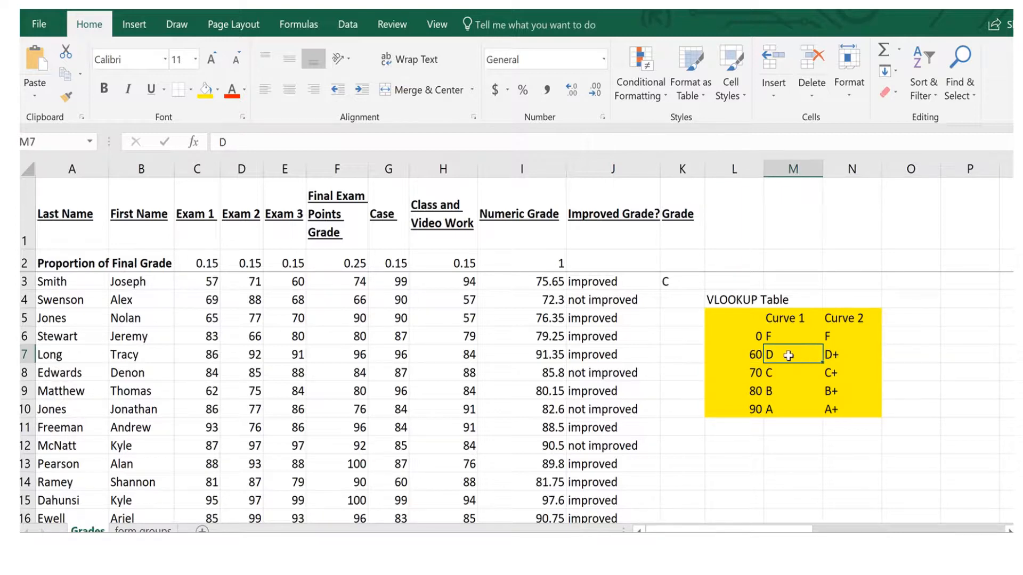
click(751, 355)
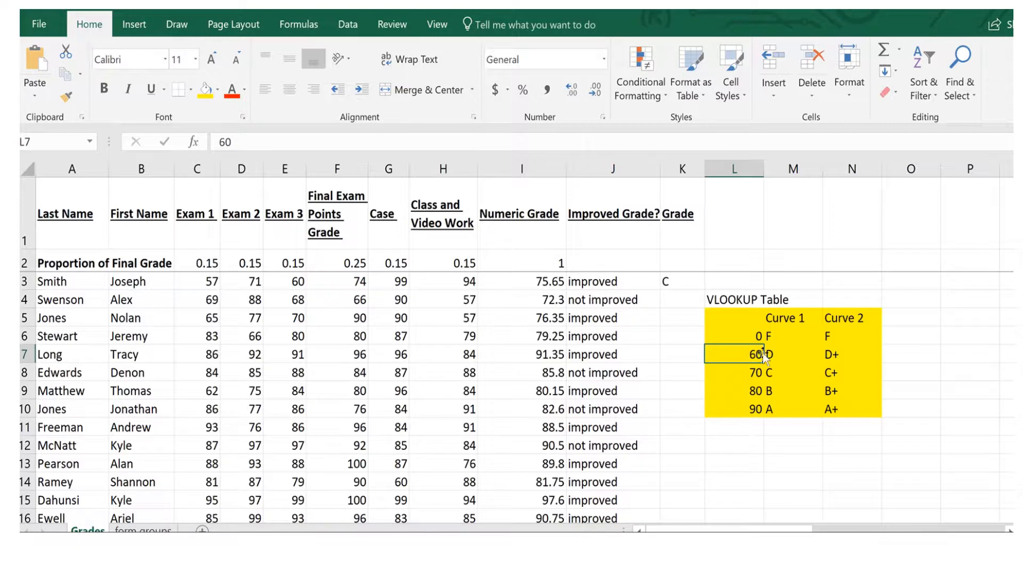
click(782, 357)
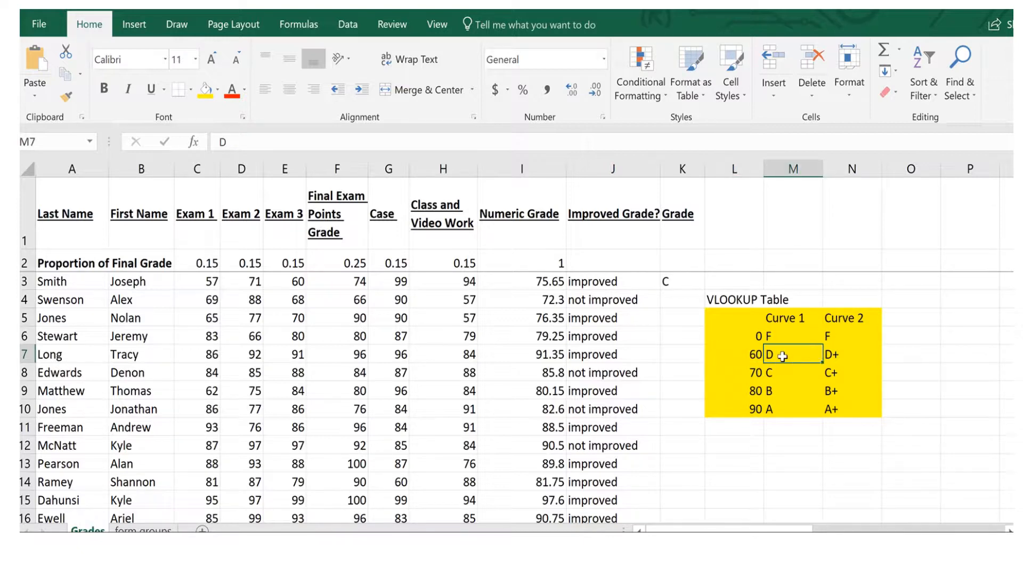
click(759, 373)
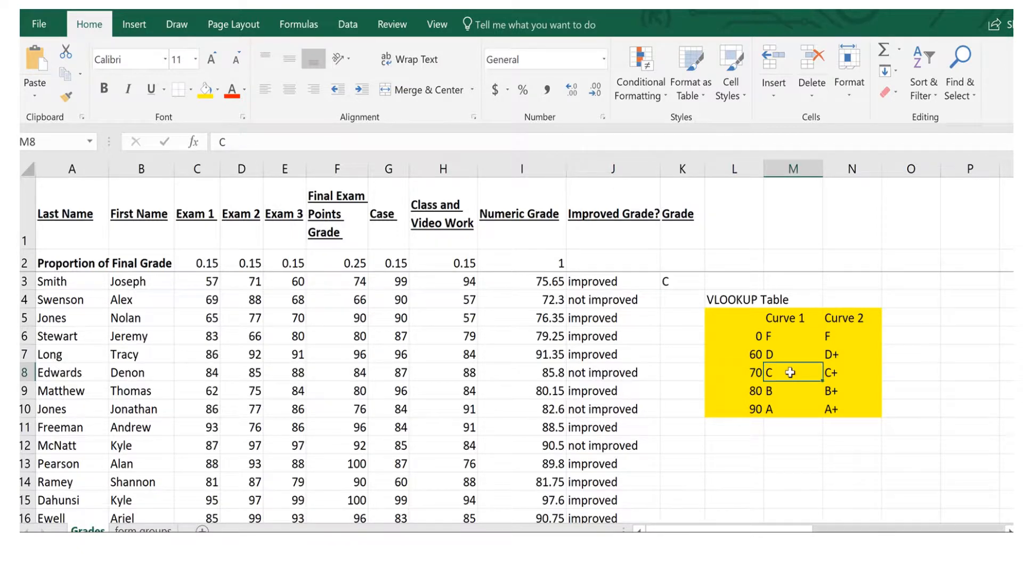
click(756, 393)
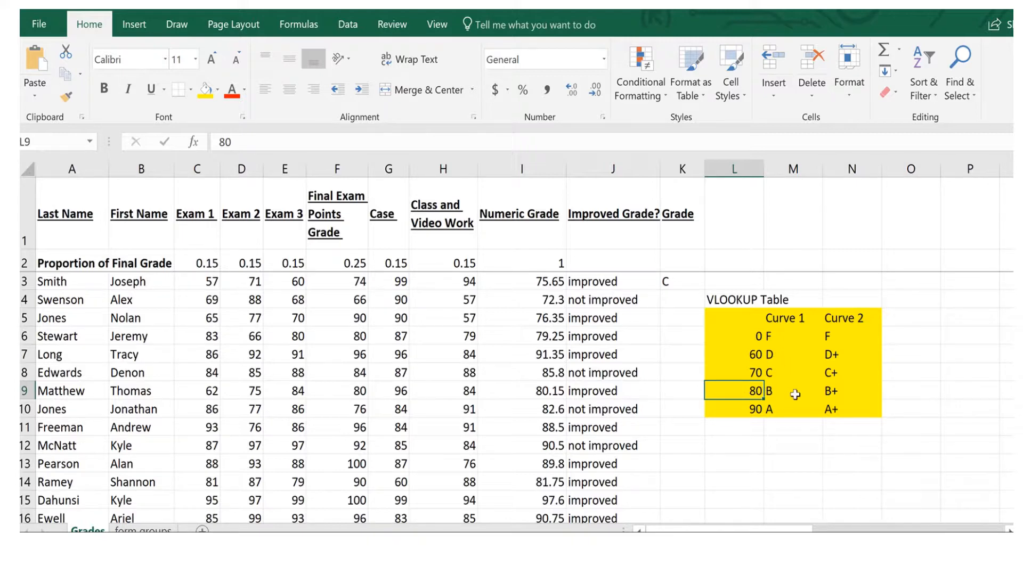
click(757, 416)
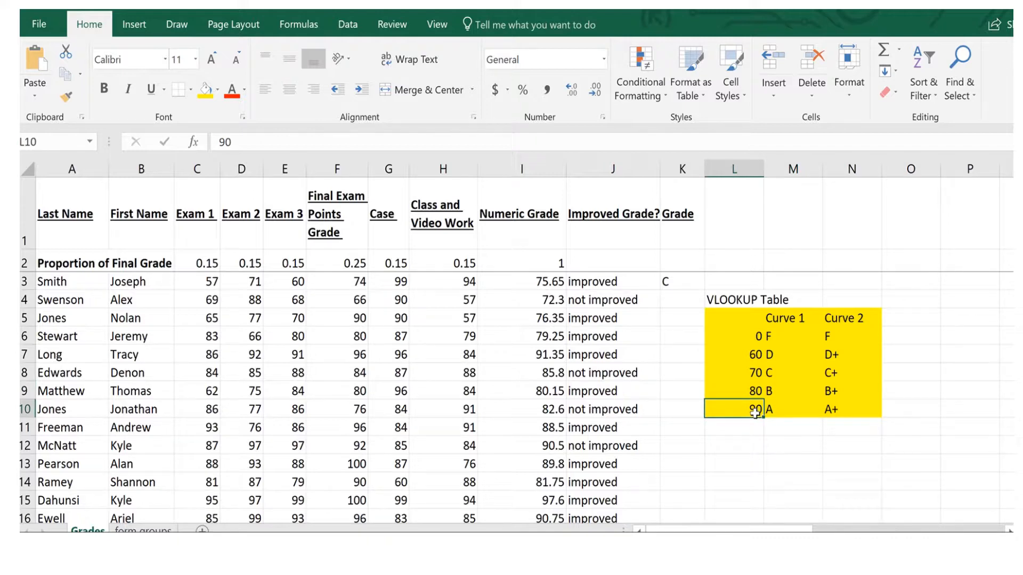
click(790, 408)
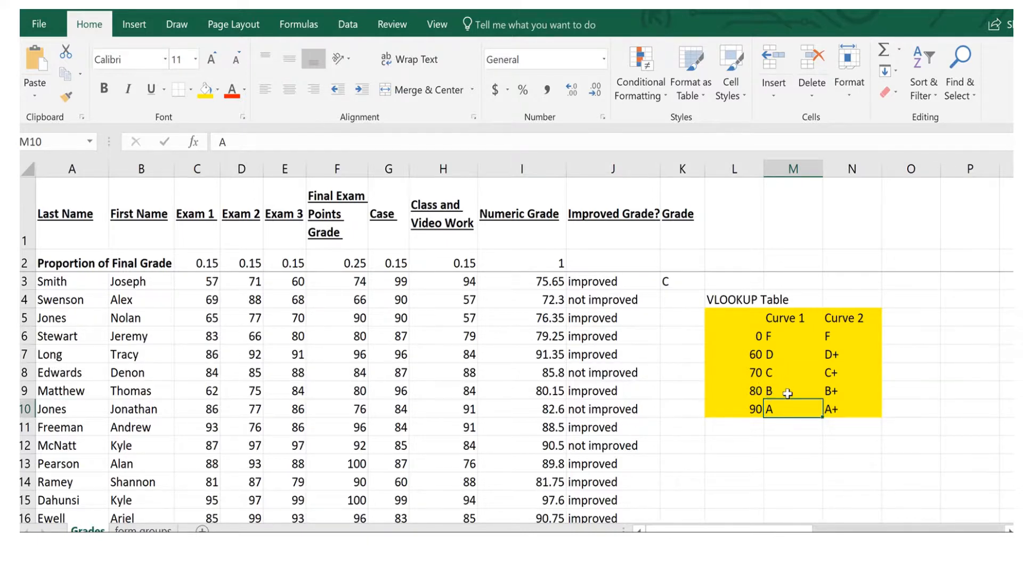
Change the column index number of the VLOOKUP in K3 to 3 so it returns Curve 2 grades
click(676, 280)
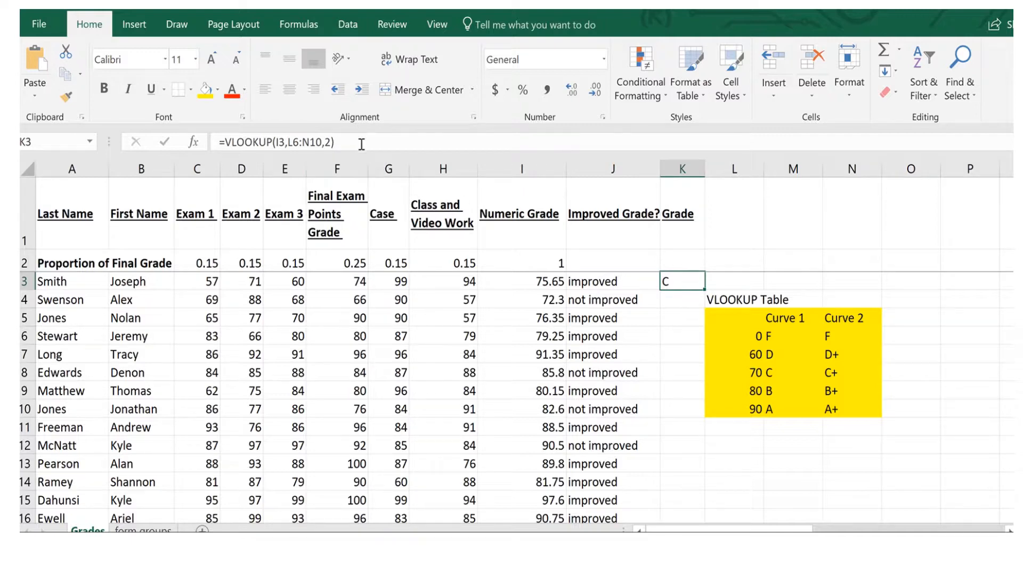
click(193, 142)
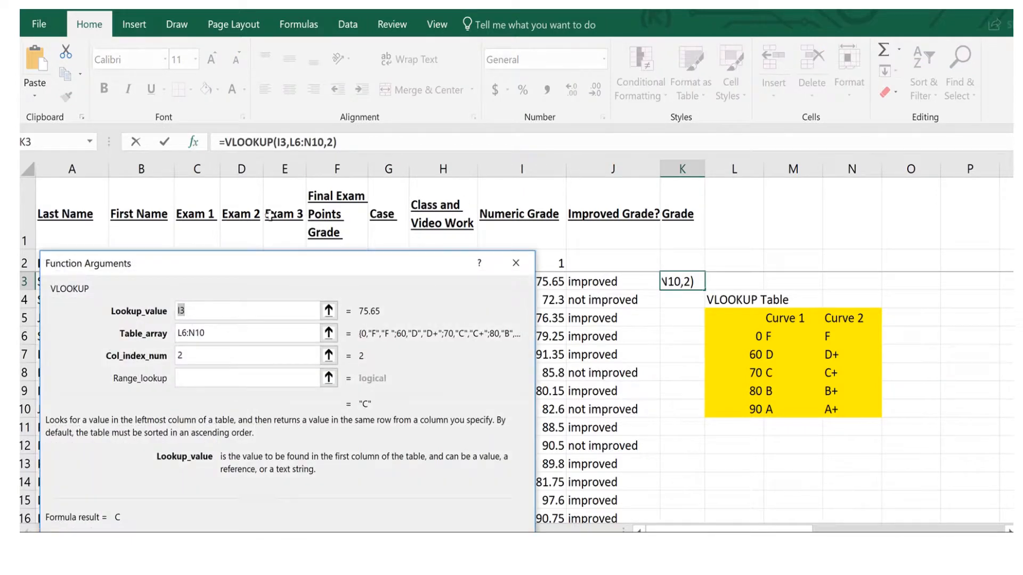
click(192, 357)
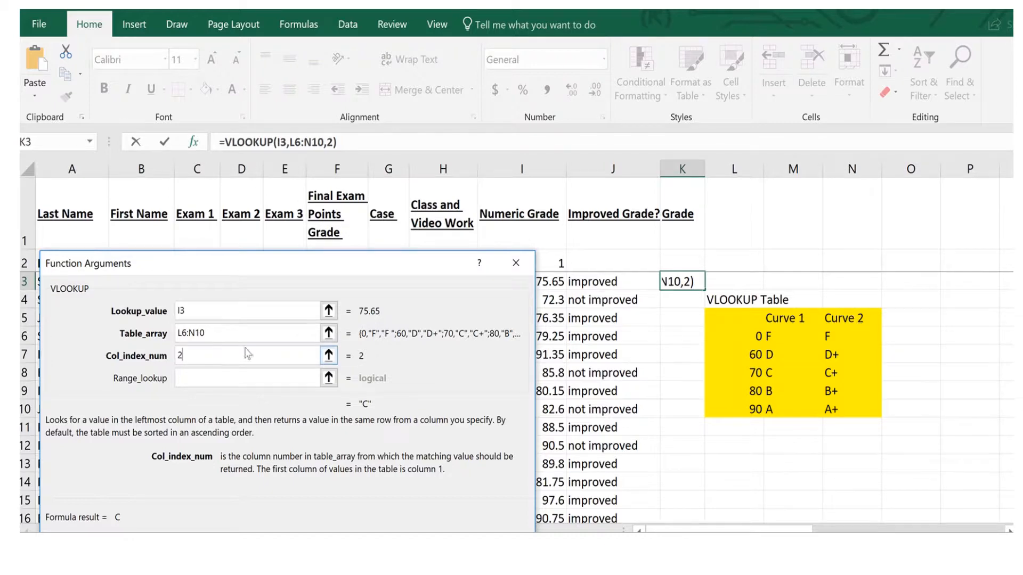
key(BackSpace)
text(3)
key(Return)
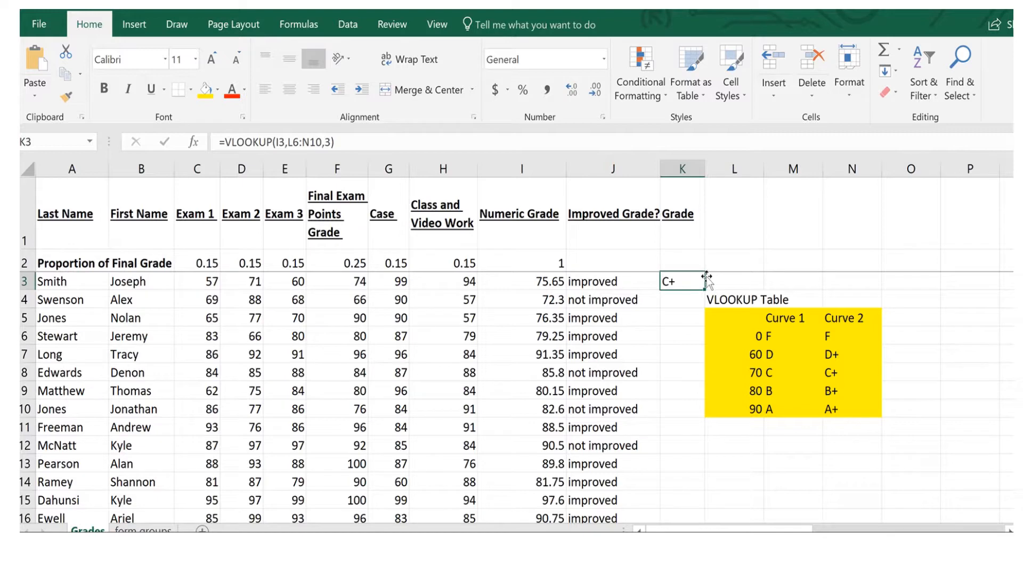
Fill the VLOOKUP formula from K3 down to K6 and inspect the ranges referenced by K6's formula
click(342, 136)
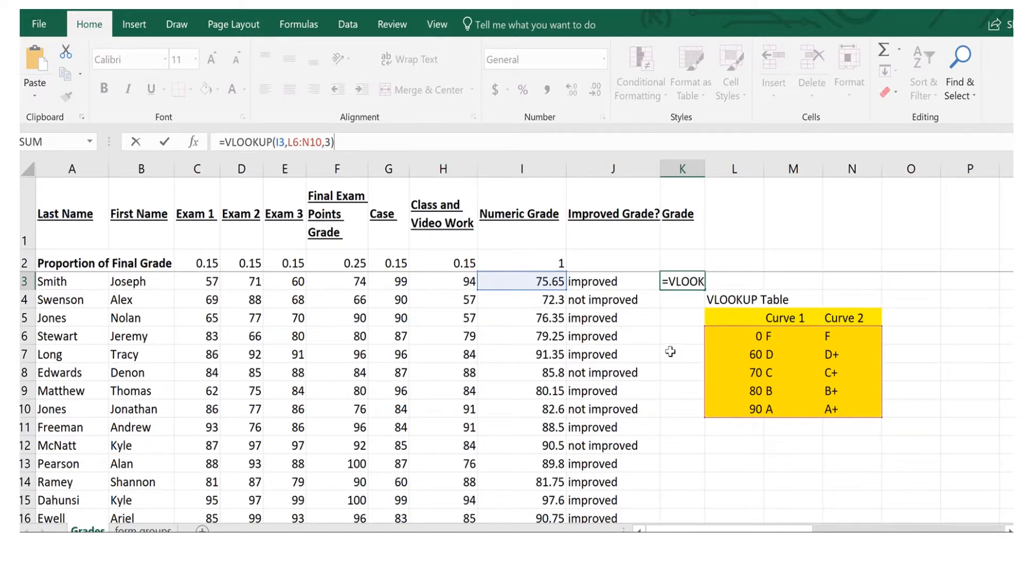
click(666, 352)
click(693, 281)
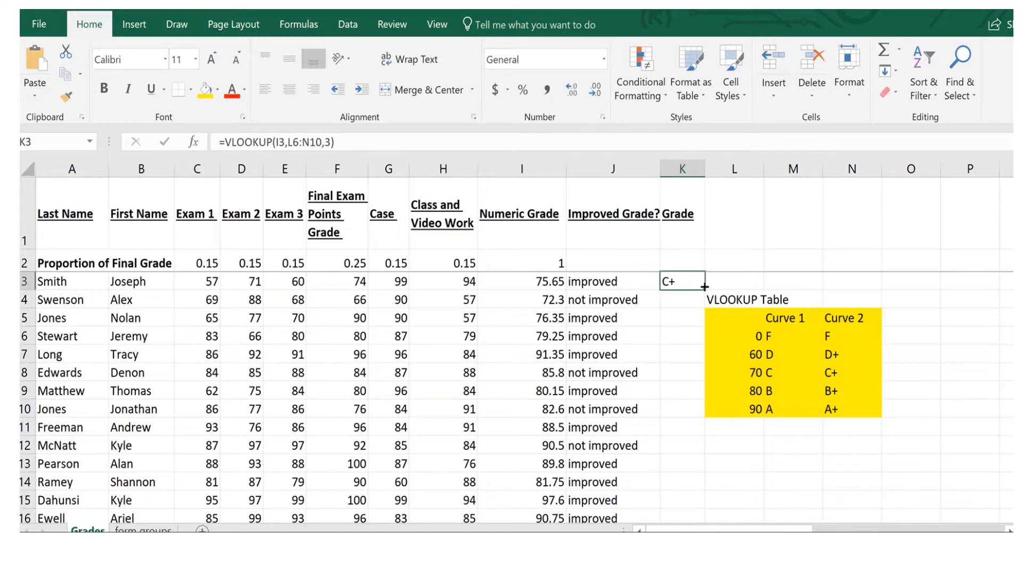
drag(704, 290, 701, 340)
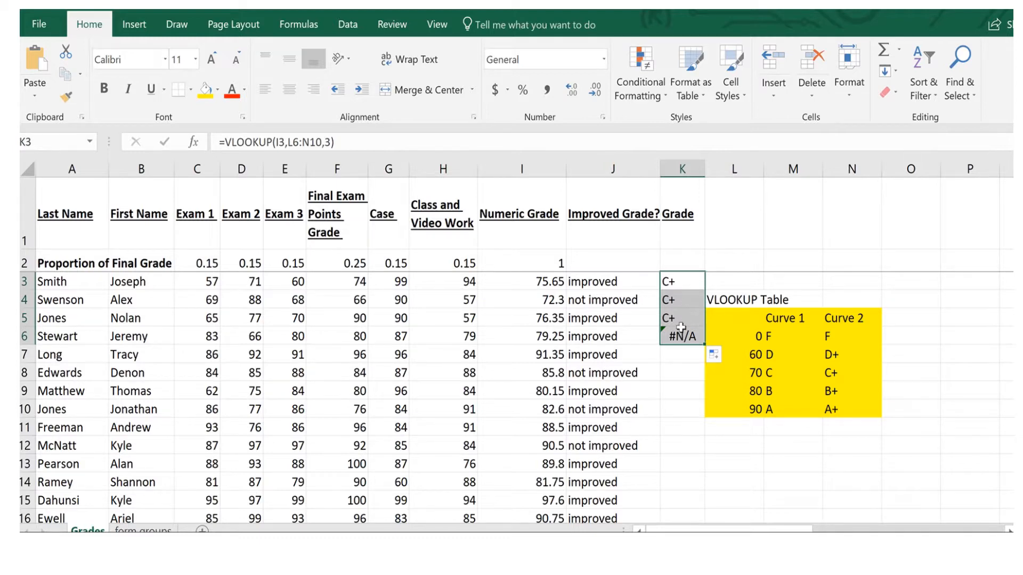
click(683, 337)
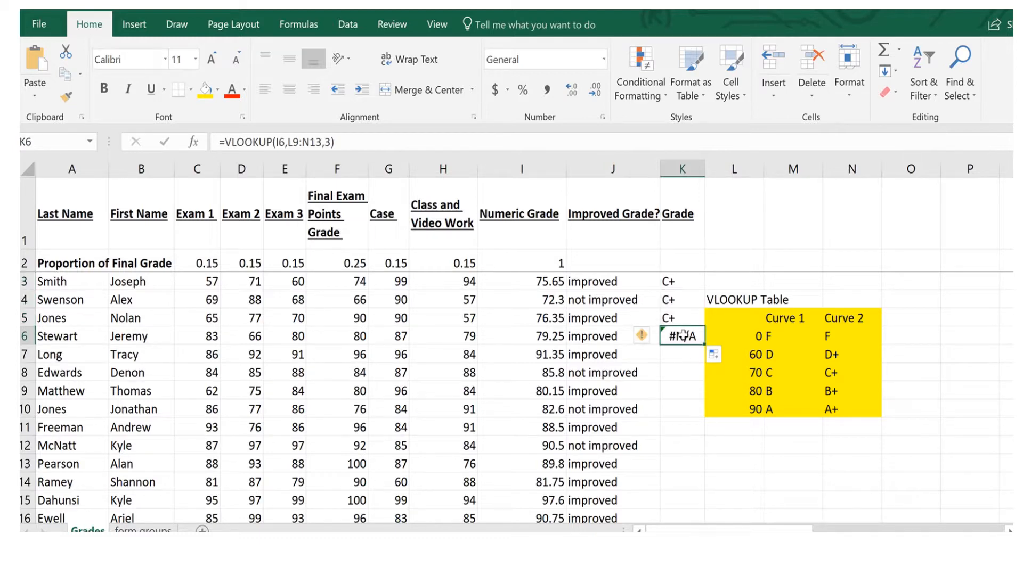
click(334, 142)
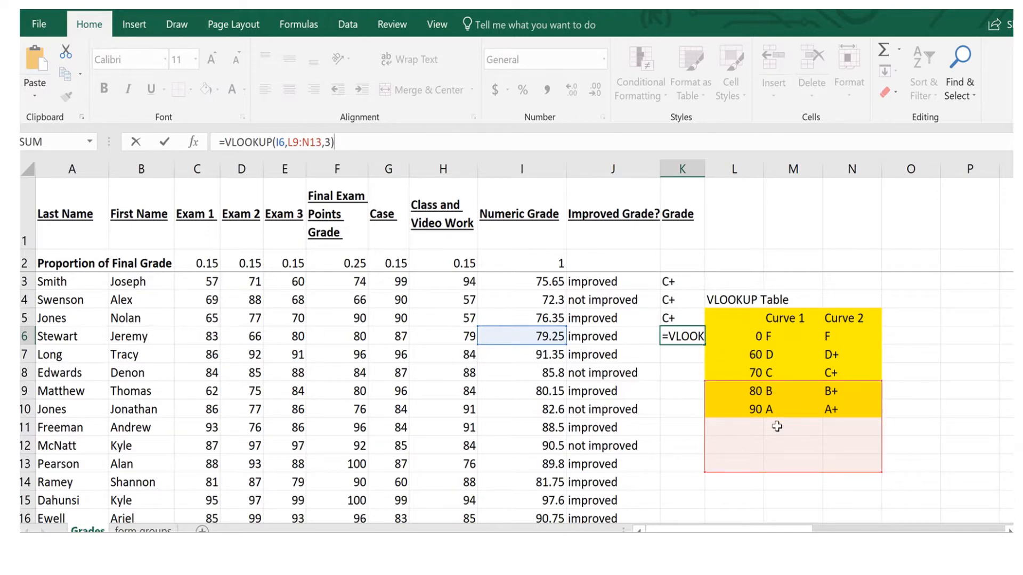
Make the table range in K3's VLOOKUP formula absolute as $L$6:$N$10, keeping I3 relative
click(679, 282)
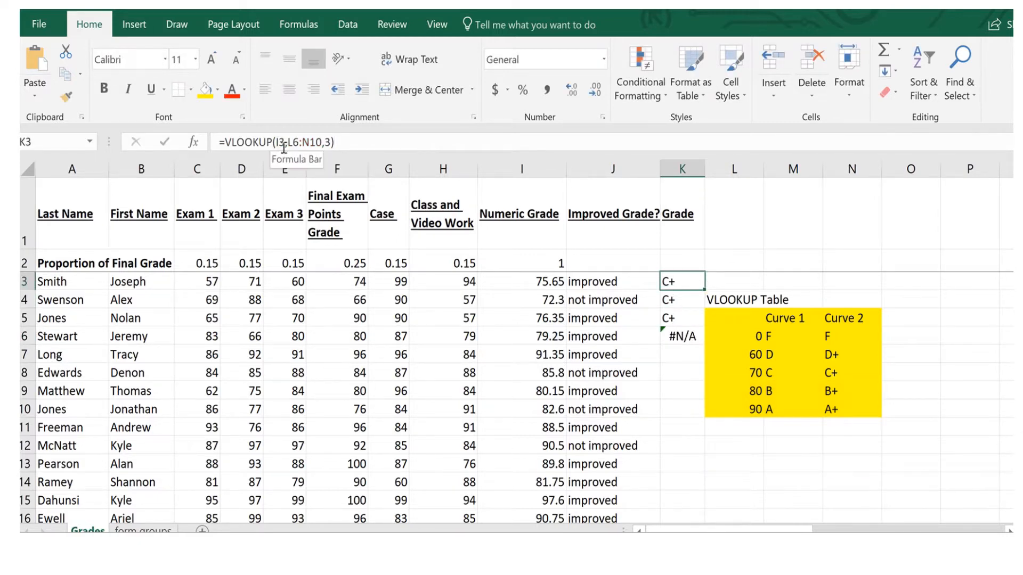
click(287, 143)
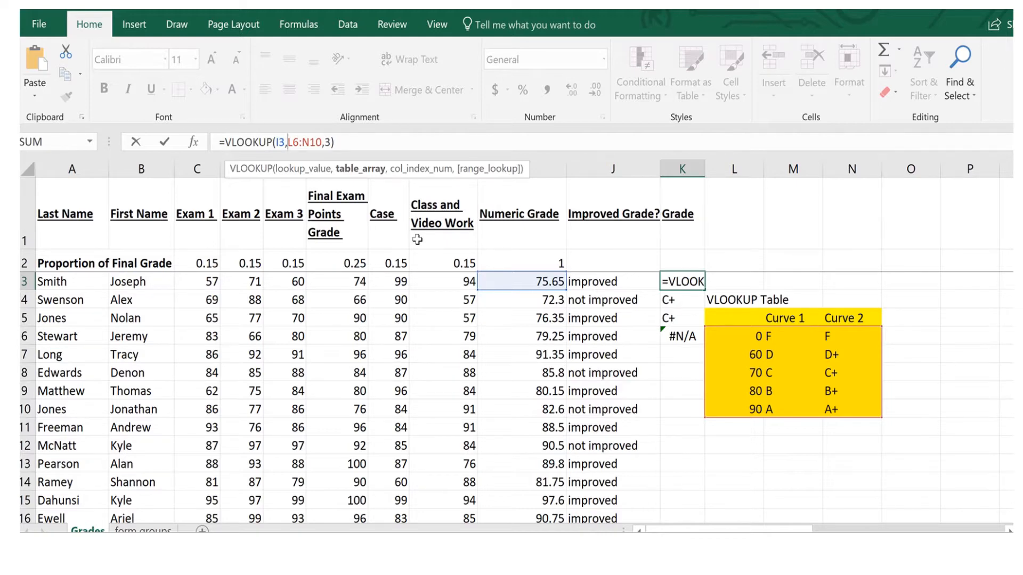
key(F4)
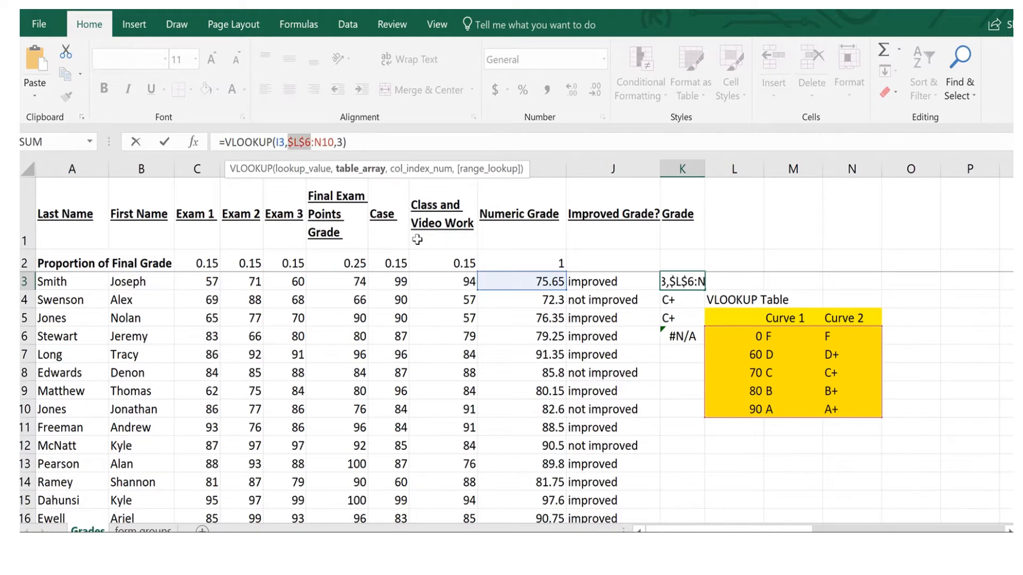
click(315, 138)
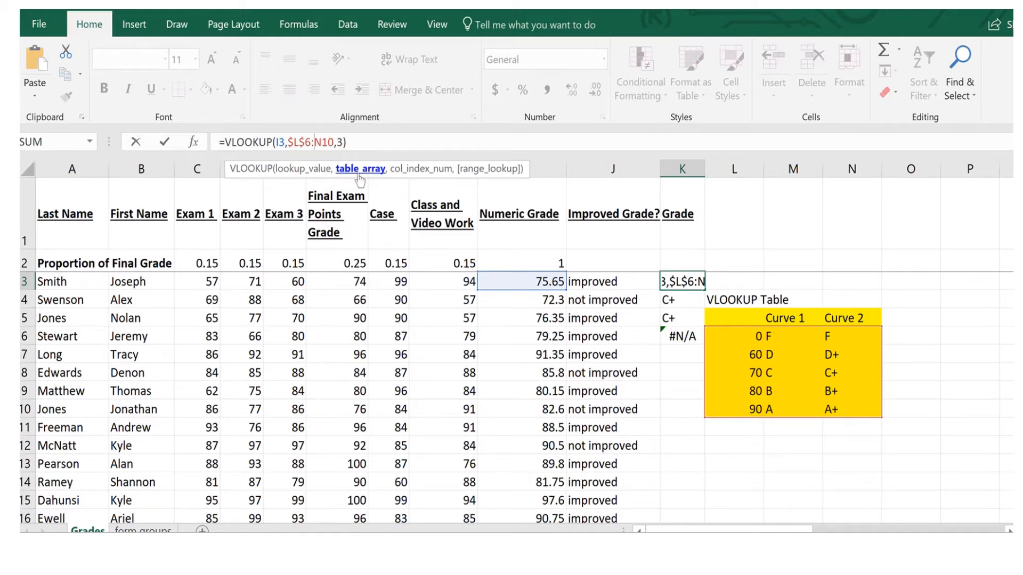
key(F4)
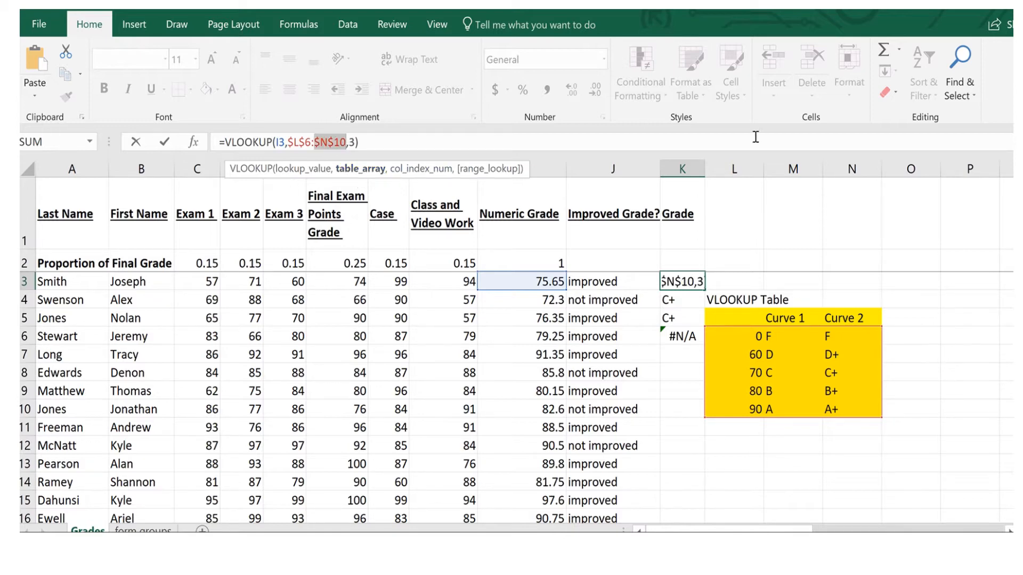
key(Return)
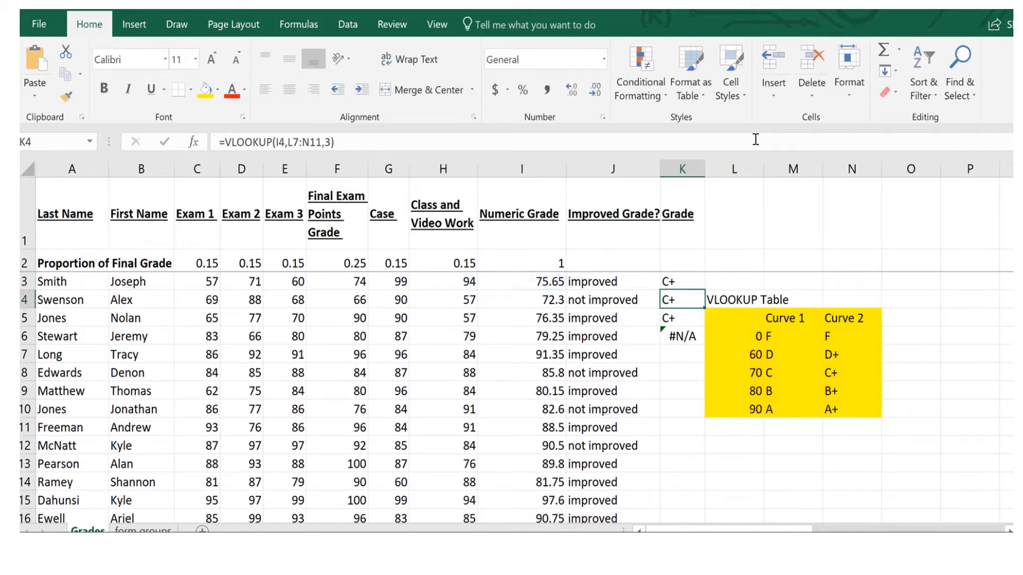
Fill the VLOOKUP formula from K3 down to K31 and the Improved Grade formula from J20 down to J31
click(684, 282)
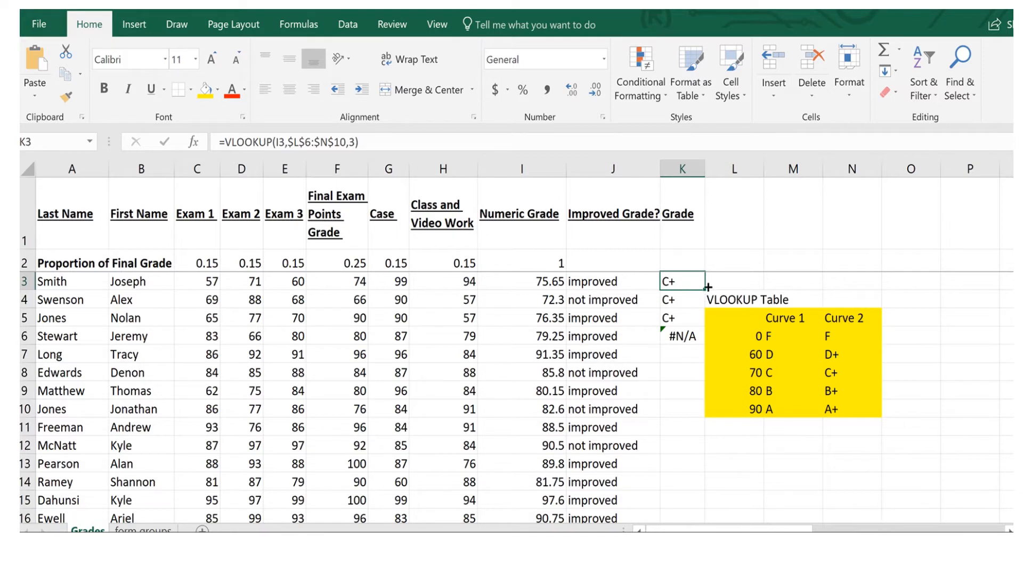
drag(706, 290, 686, 493)
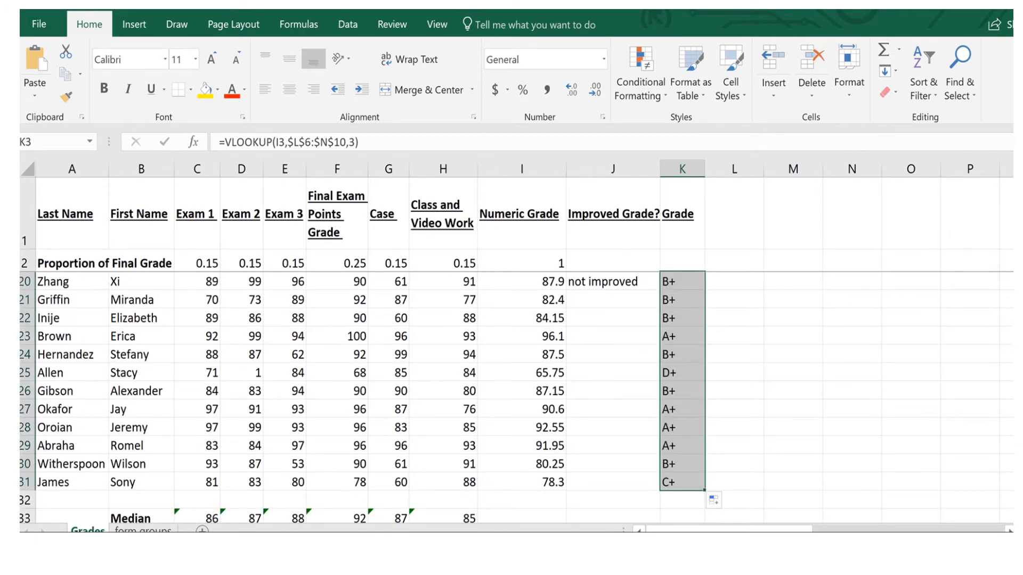
click(623, 283)
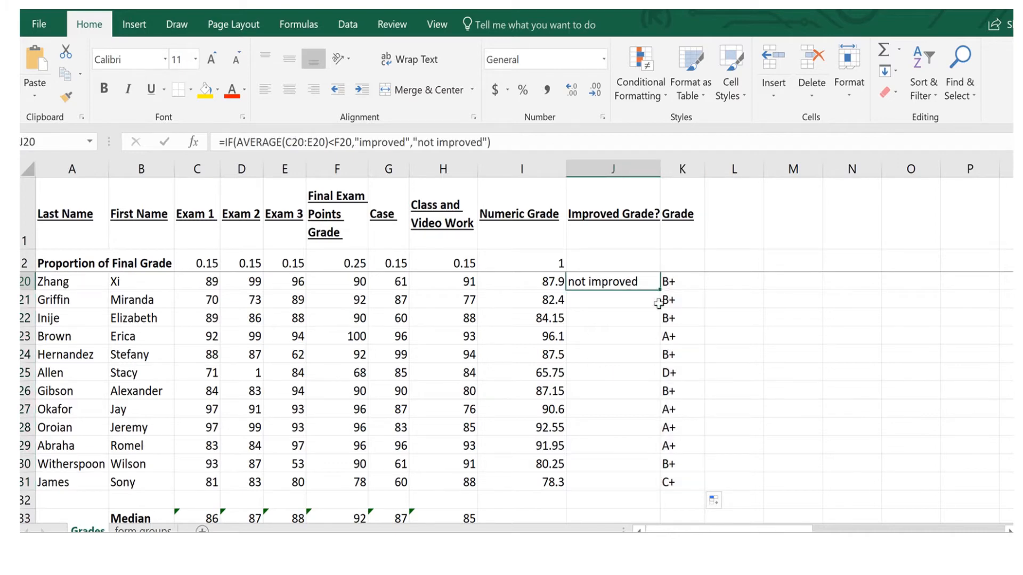
drag(659, 292, 652, 485)
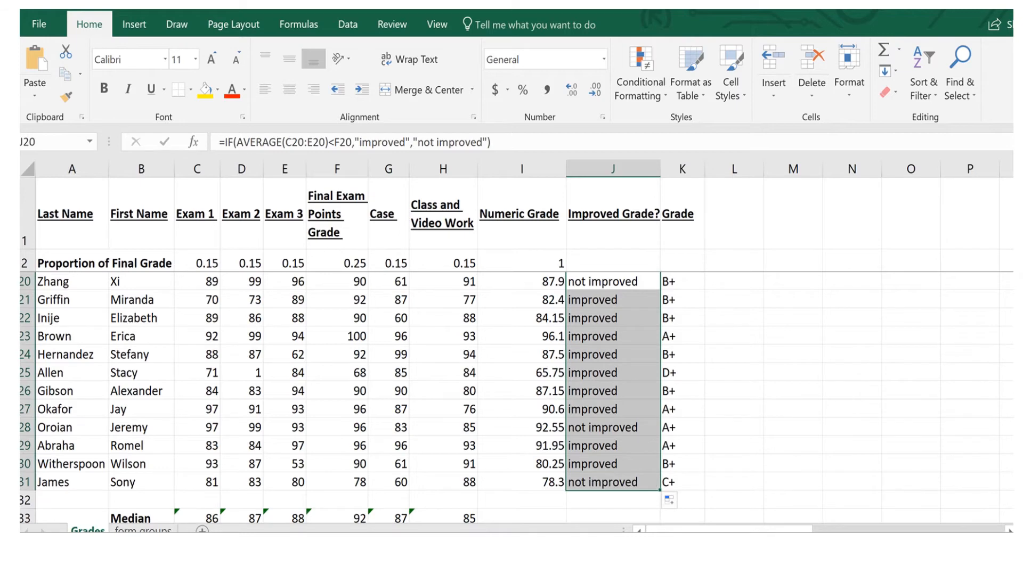
scroll(990, 258, up, 5)
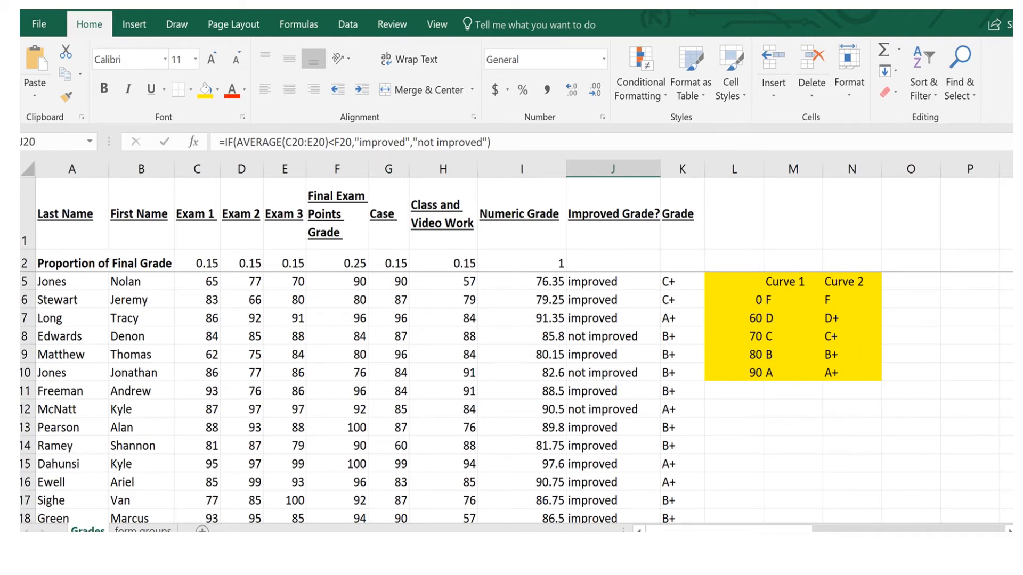
scroll(502, 398, up, 1)
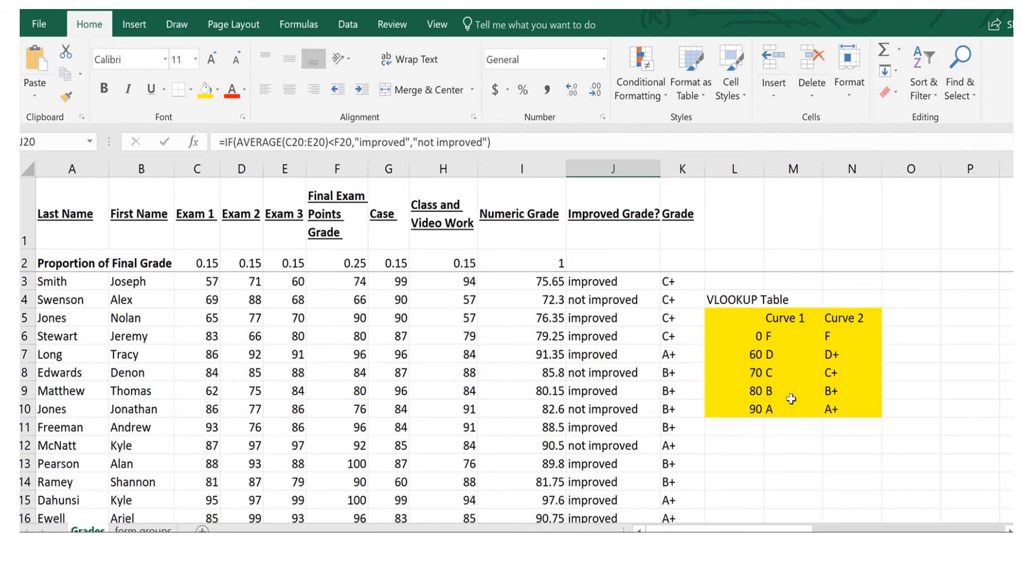
mouse_move(457, 10)
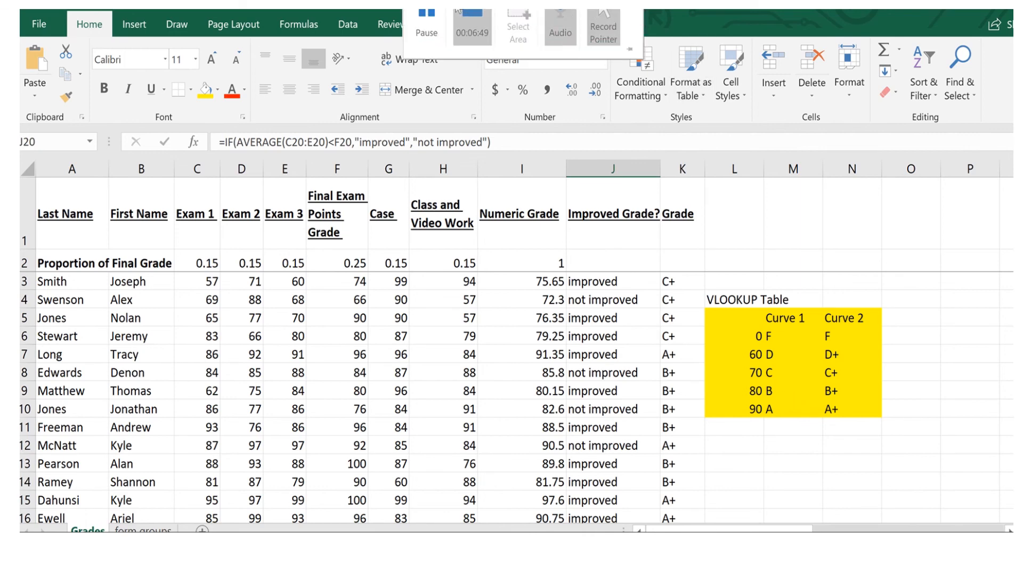